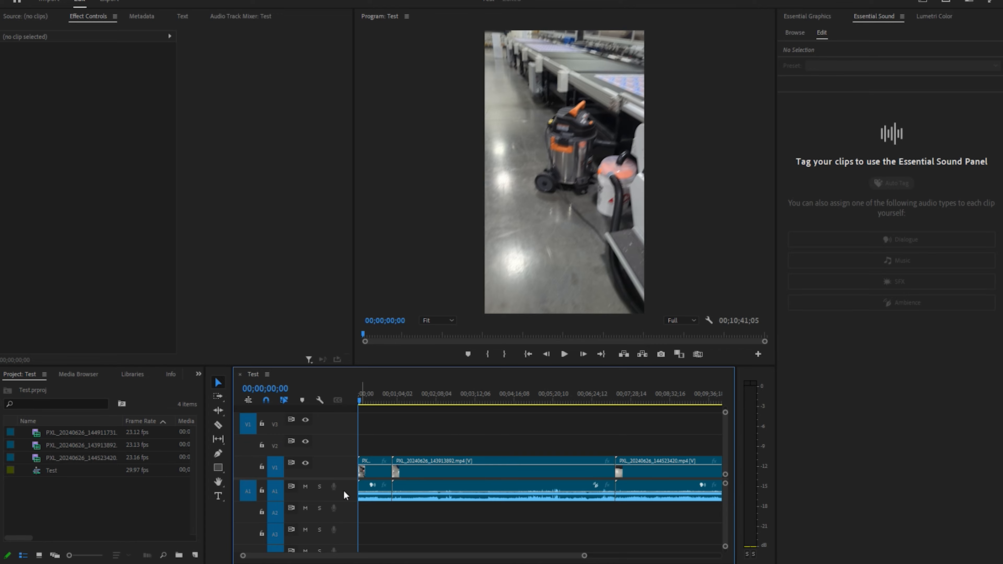
# Split the clip PXL_20240626_143913892.mp4 at 00;01;00;13 and delete the short segment before the cut.
pyautogui.moveTo(360, 402); pyautogui.dragTo(395, 402)
pyautogui.press('=')
pyautogui.press('=')
pyautogui.press('=')
pyautogui.press('=')
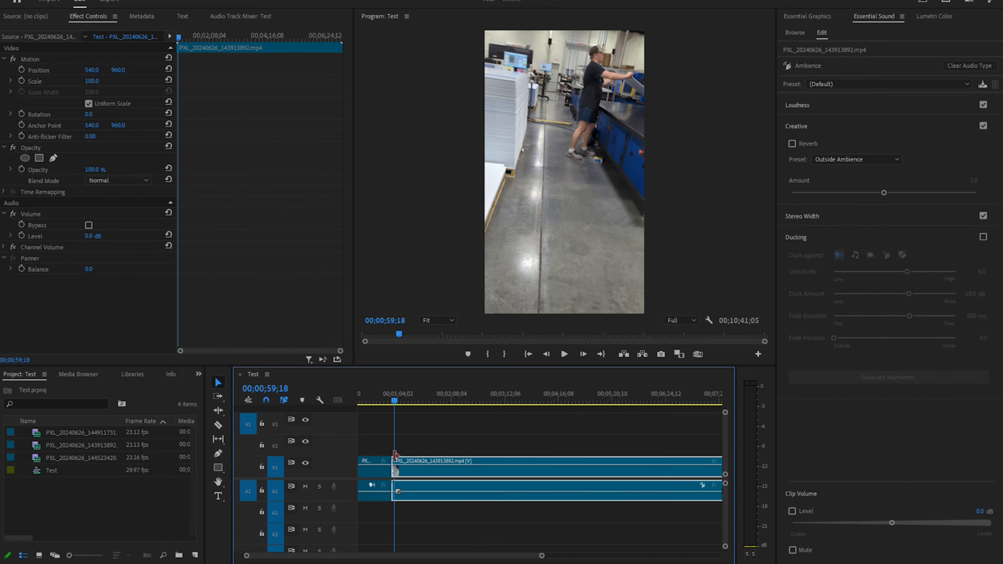
pyautogui.moveTo(405, 397); pyautogui.dragTo(412, 403)
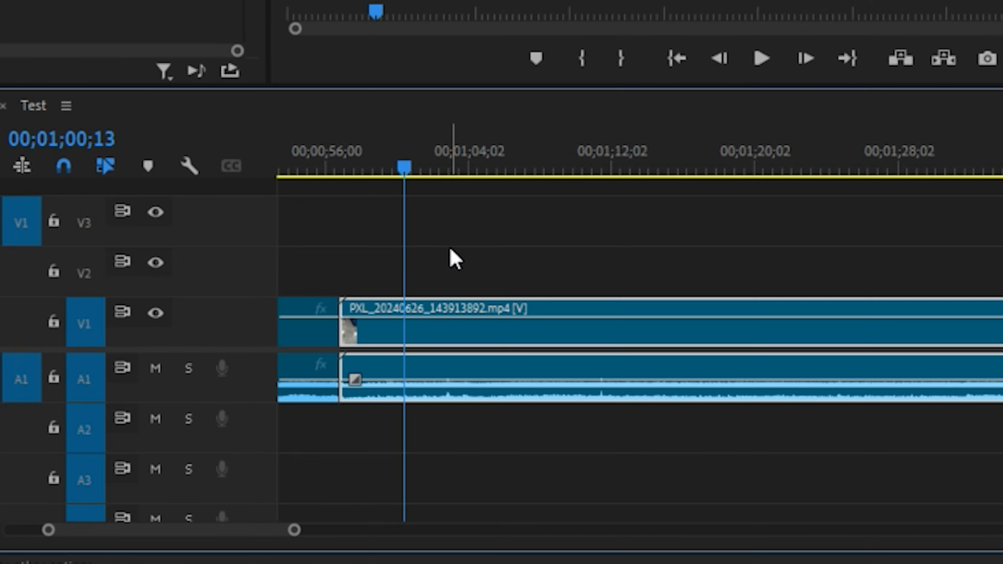
pyautogui.press('c')
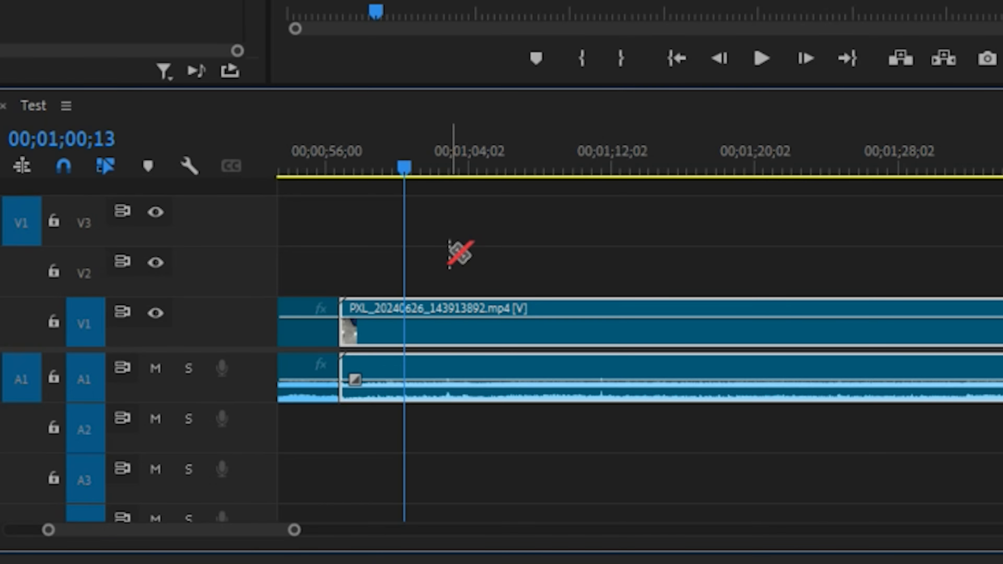
pyautogui.click(406, 336)
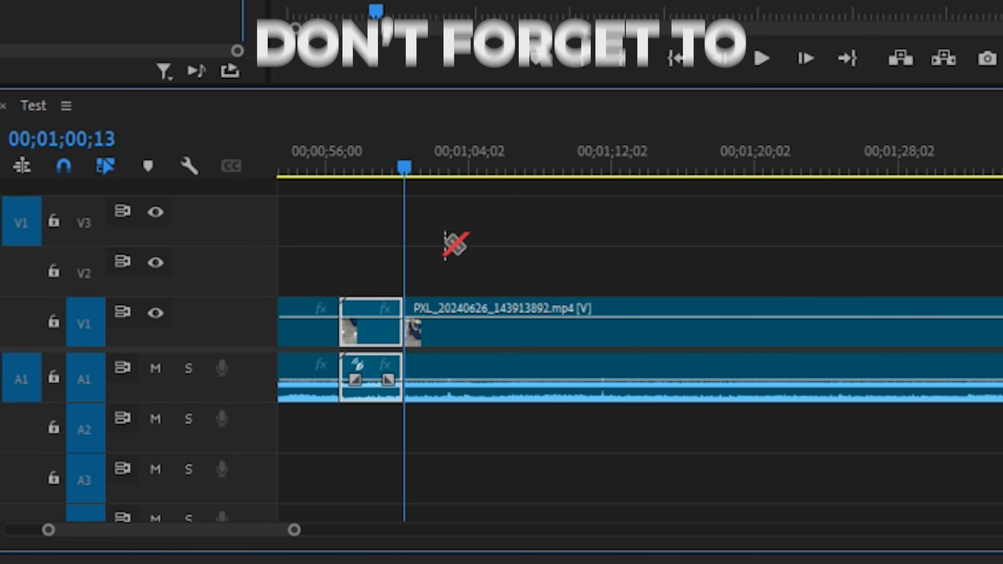
pyautogui.press('v')
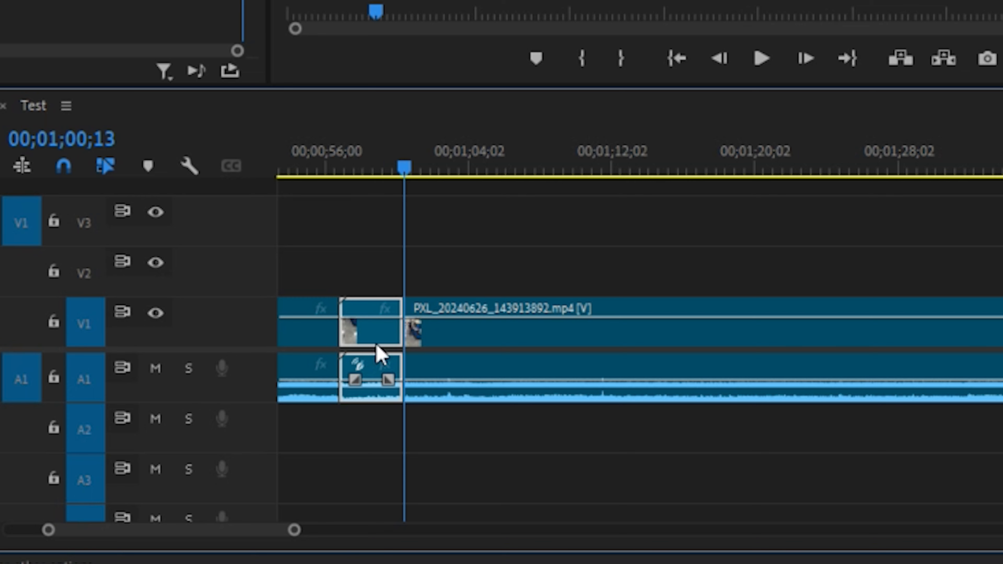
pyautogui.press('Delete')
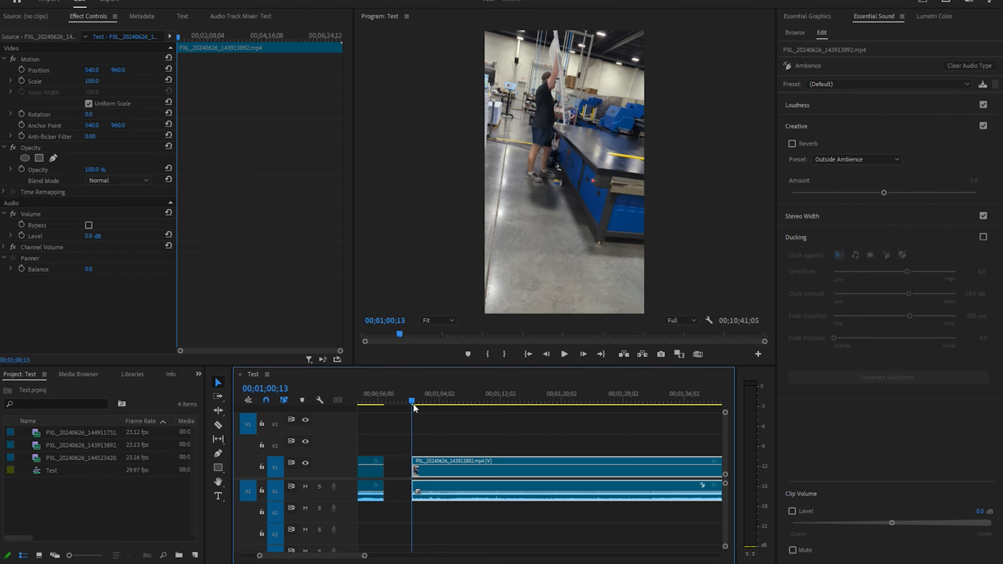
# Scrub through the remaining footage for usable sections and review the trimmed sequence from its start.
pyautogui.moveTo(413, 403); pyautogui.dragTo(428, 411)
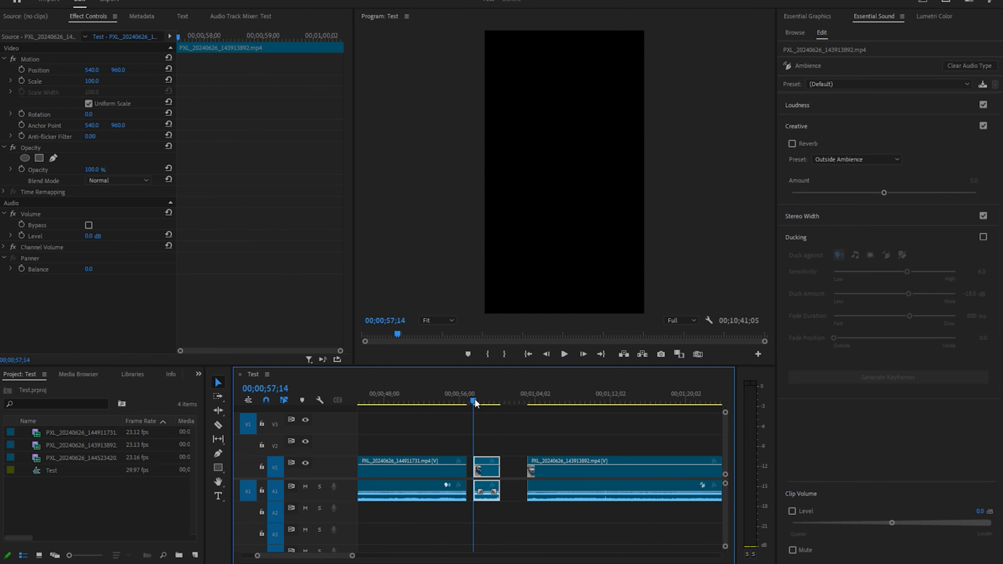
pyautogui.moveTo(475, 400); pyautogui.dragTo(498, 409)
pyautogui.click(507, 427)
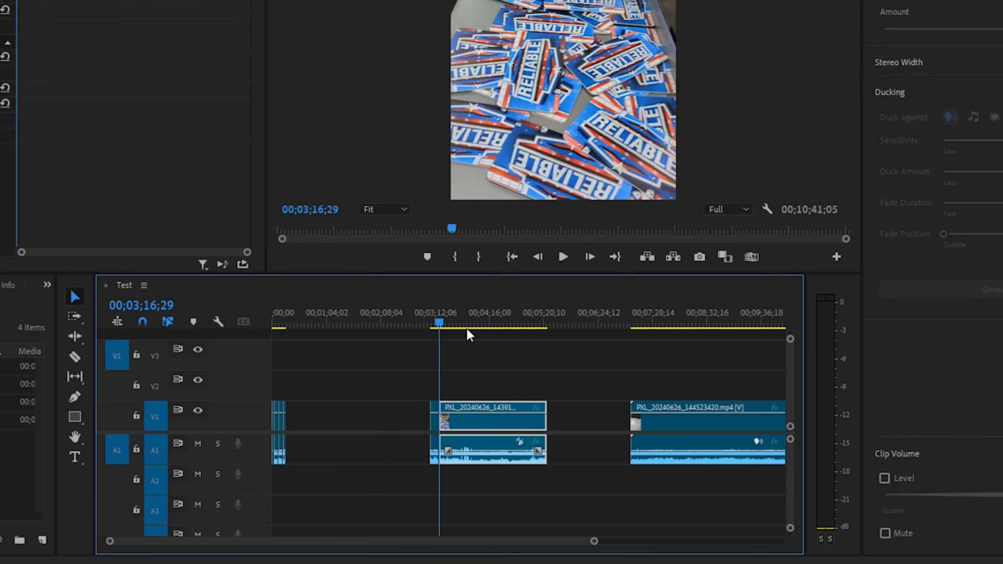
pyautogui.moveTo(439, 330); pyautogui.dragTo(474, 327)
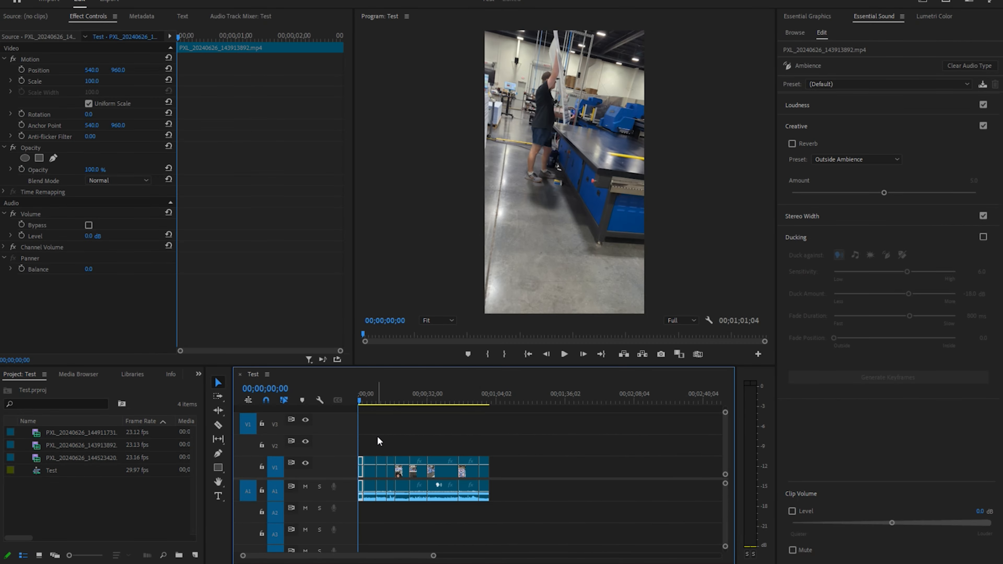
pyautogui.click(366, 414)
pyautogui.moveTo(358, 399); pyautogui.dragTo(485, 403)
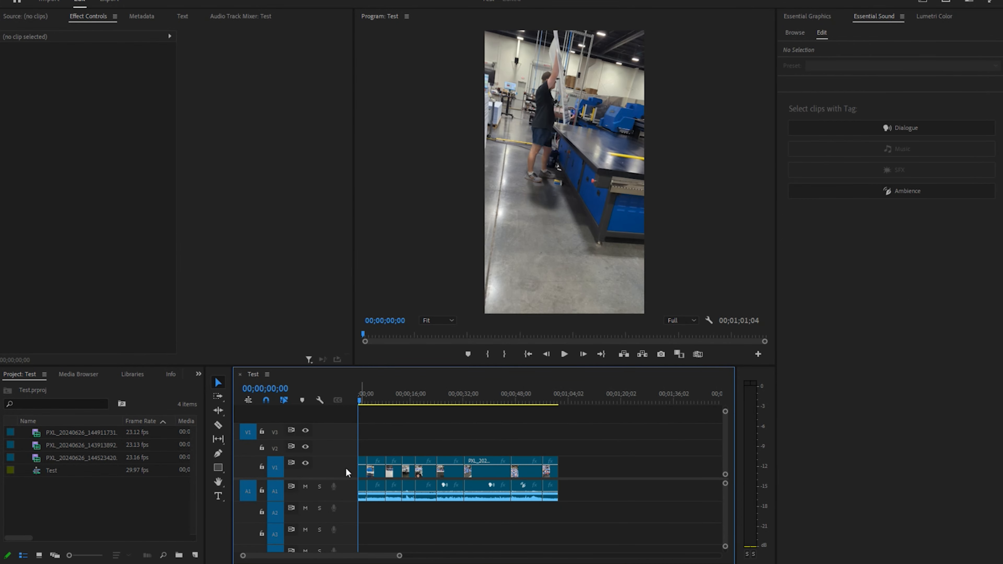
# Create a 1080 × 1920 adjustment layer at 29.97 fps and place it on V2 over all the clips.
pyautogui.rightClick(148, 520)
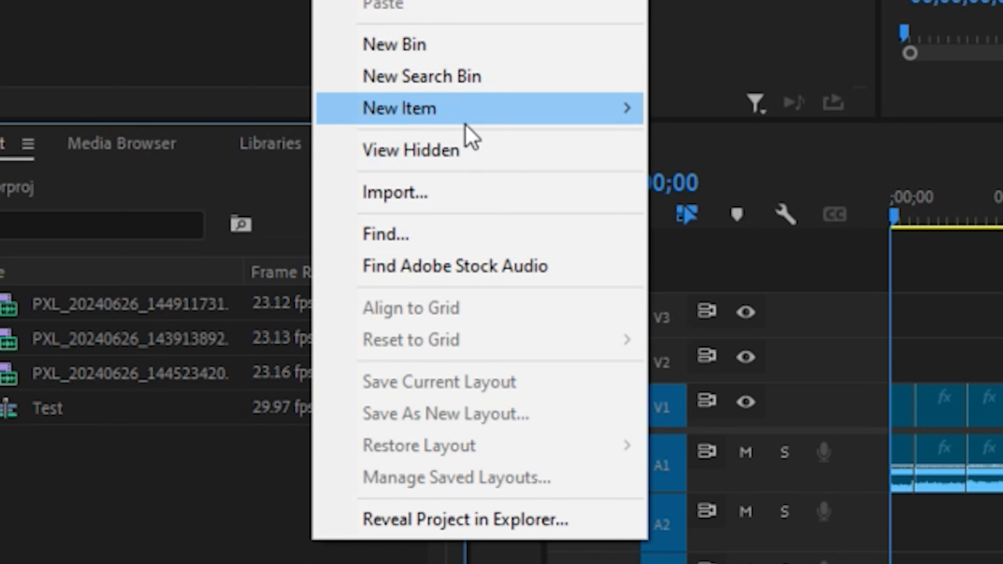
pyautogui.moveTo(466, 119)
pyautogui.click(774, 202)
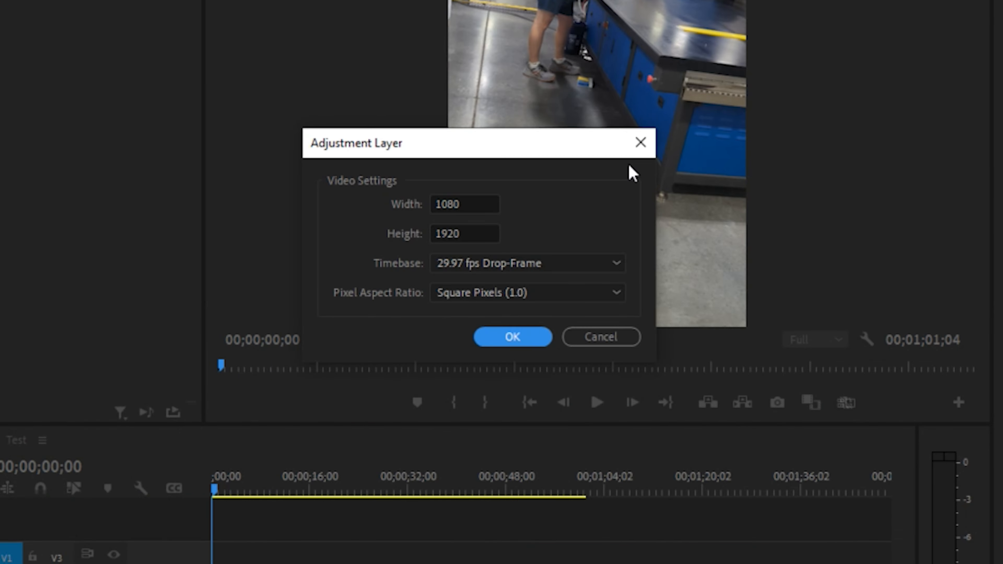
pyautogui.click(519, 337)
pyautogui.moveTo(74, 435); pyautogui.dragTo(558, 453)
pyautogui.click(526, 469)
# Correct the adjustment layer's white balance in Lumetri Color by sampling the white surface below the blue machine at 00;00;05;18.
pyautogui.click(375, 401)
pyautogui.click(395, 453)
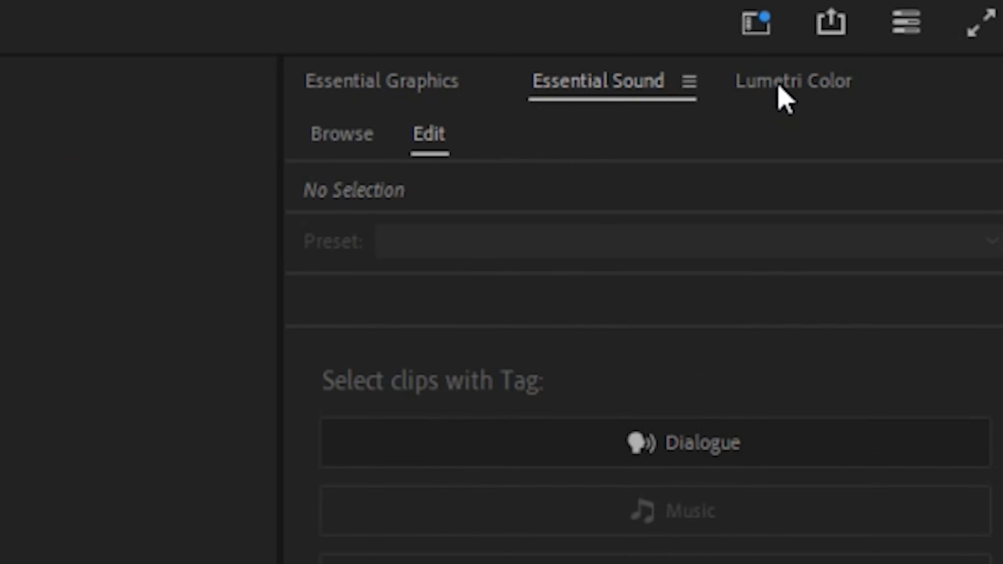
pyautogui.click(929, 19)
pyautogui.click(817, 83)
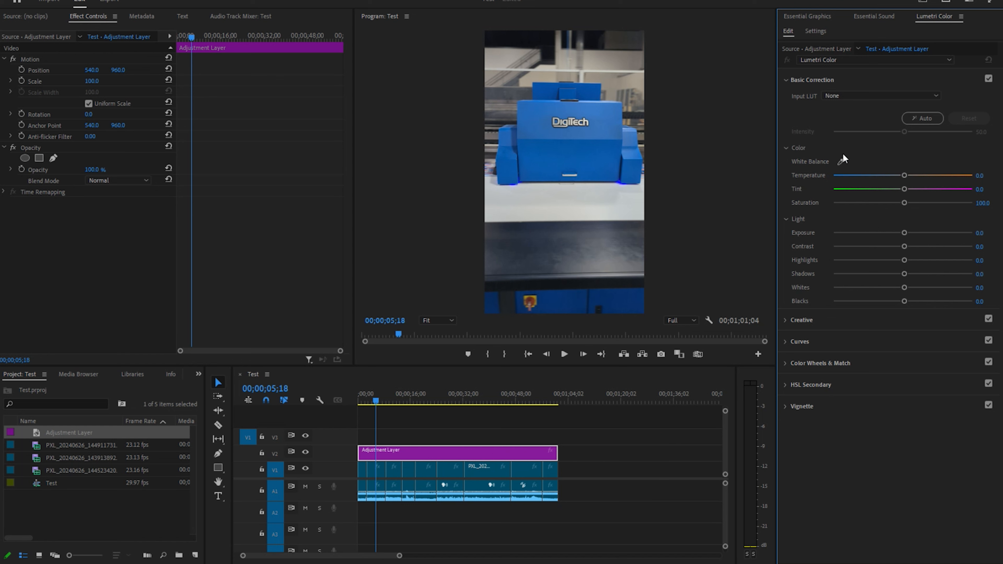
pyautogui.click(840, 161)
pyautogui.click(579, 201)
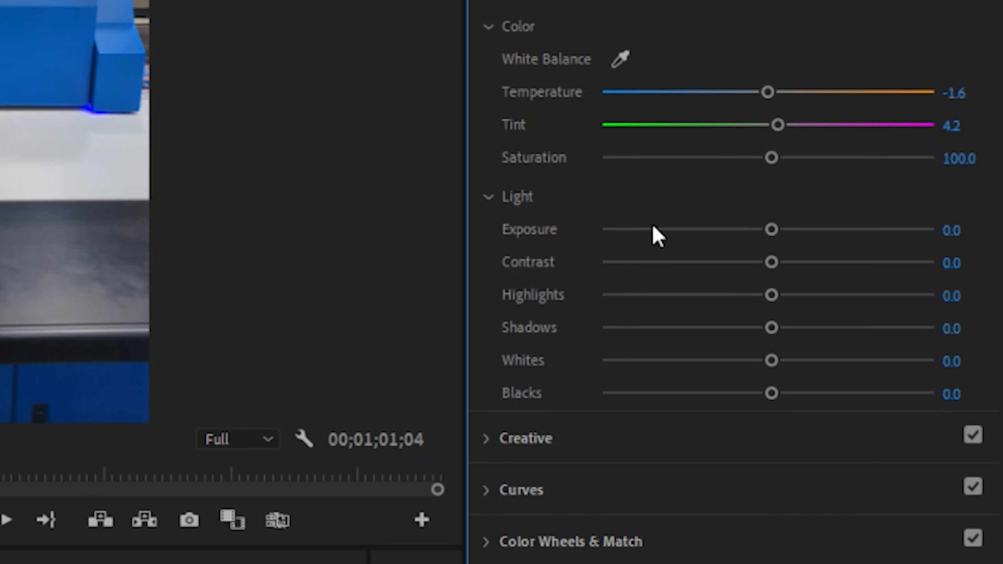
# Set the adjustment layer's contrast to 12.5, exposure to 0.3, shadows to 20.0 and whites to 15.5, and check the footage.
pyautogui.moveTo(771, 274); pyautogui.dragTo(788, 276)
pyautogui.moveTo(771, 230); pyautogui.dragTo(777, 229)
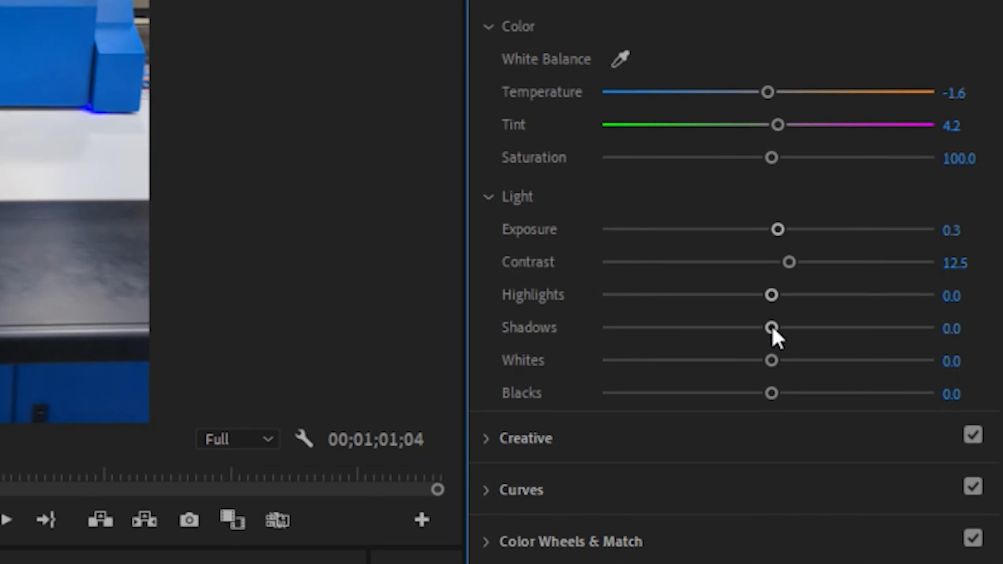
pyautogui.moveTo(772, 327); pyautogui.dragTo(794, 360)
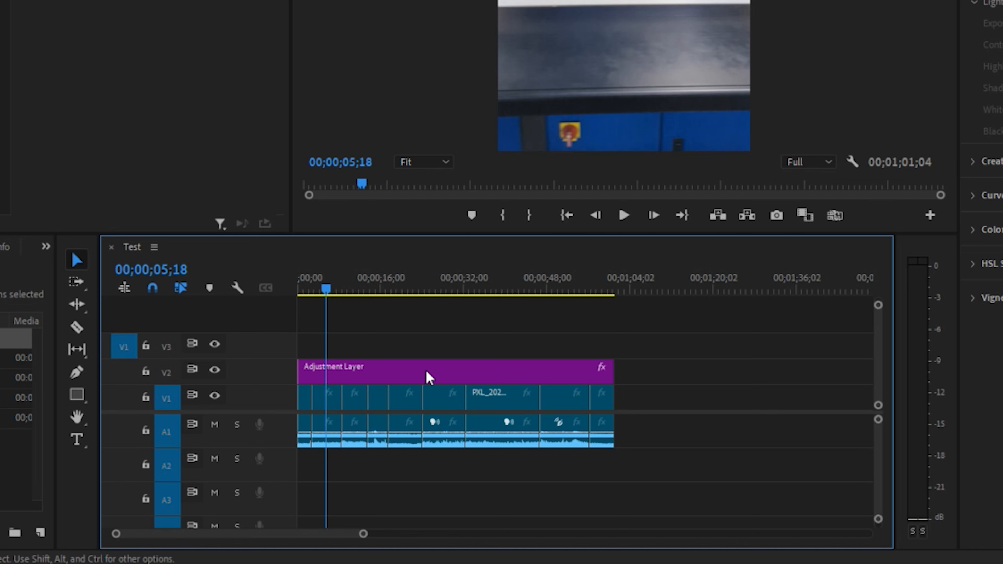
pyautogui.moveTo(547, 413)
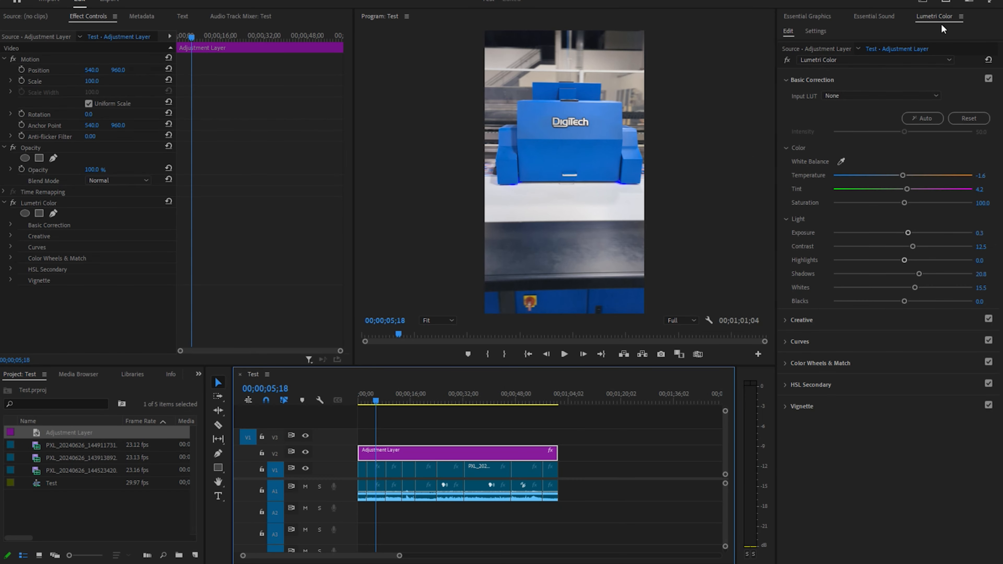
pyautogui.moveTo(376, 400); pyautogui.dragTo(528, 396)
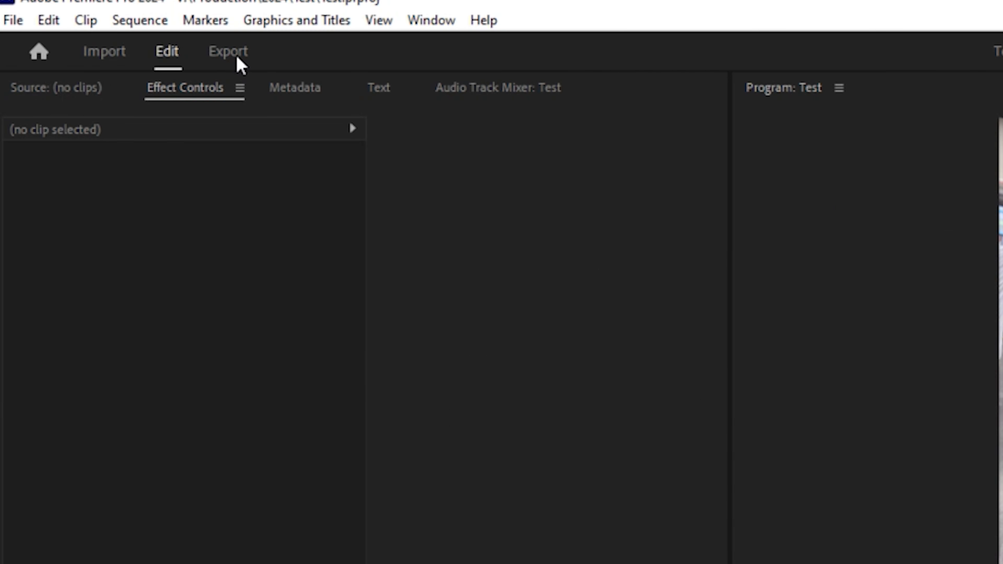
# Open the export settings for the Test sequence and name the output file FInalVideo.mp4.
pyautogui.click(113, 6)
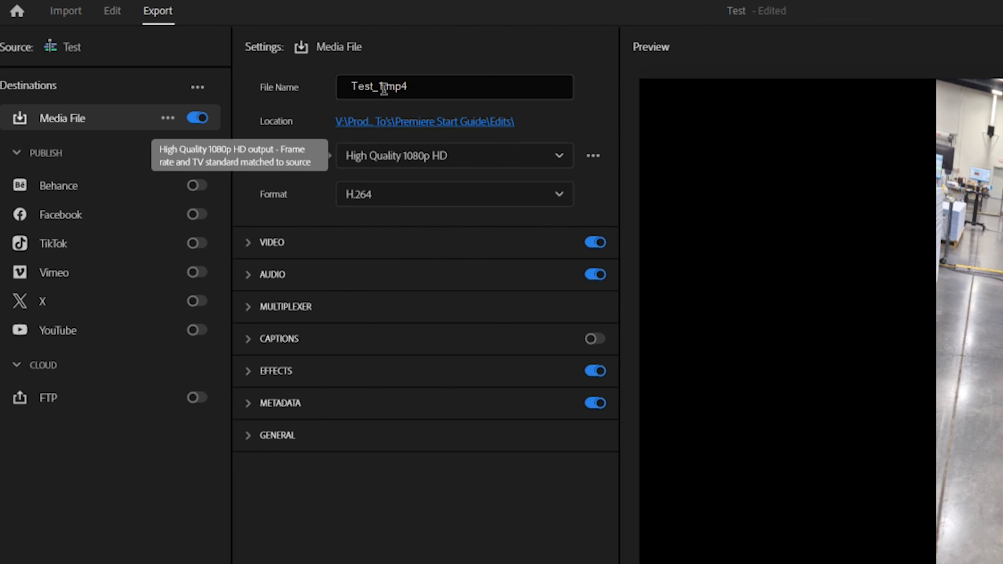
pyautogui.click(384, 87)
pyautogui.press('BackSpace')
pyautogui.press('BackSpace')
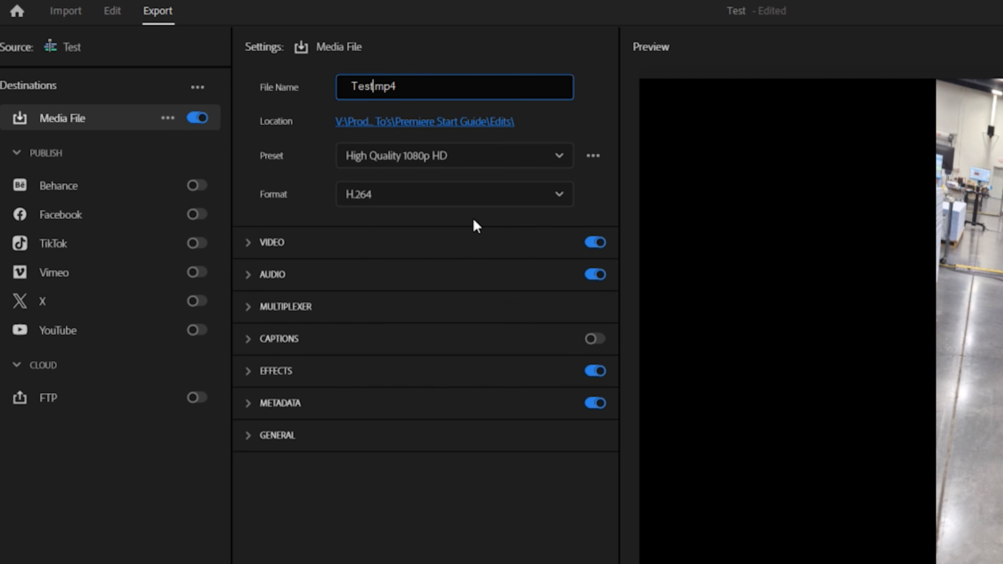
pyautogui.press('BackSpace')
pyautogui.press('BackSpace')
pyautogui.press('BackSpace')
pyautogui.press('BackSpace')
pyautogui.write('FinalVideo')
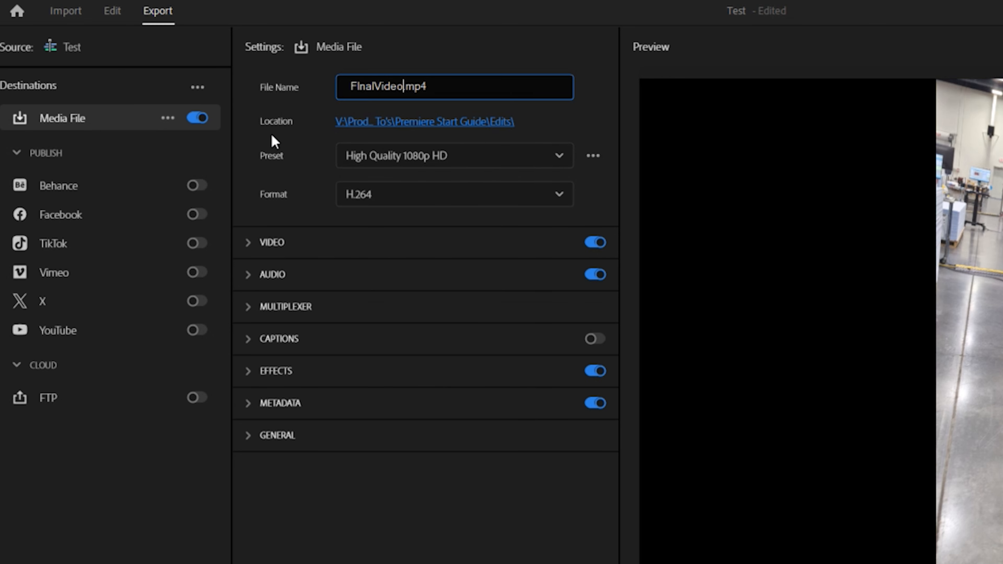
# Set the export location to the folder V:\Production\2024\Test\.
pyautogui.click(413, 123)
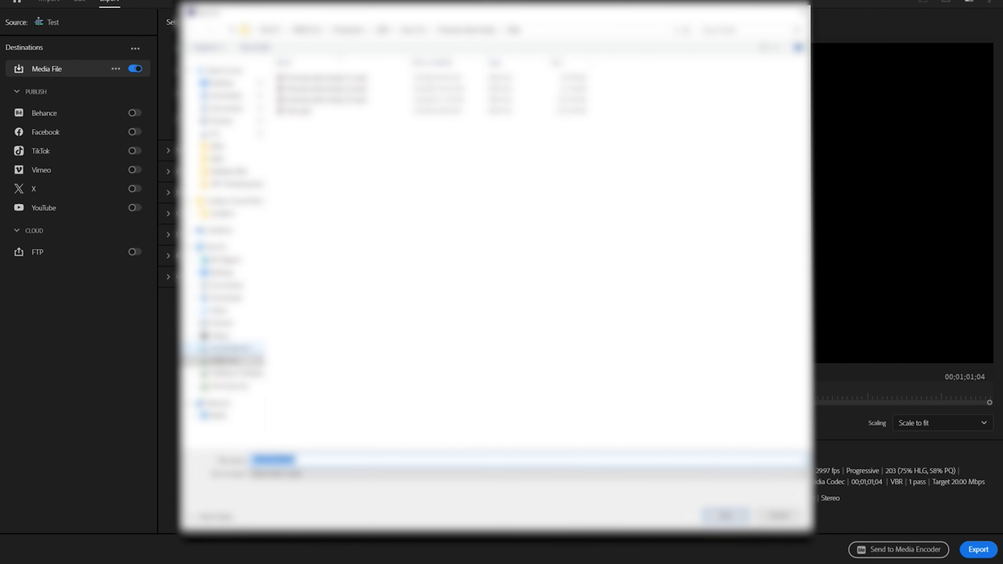
pyautogui.doubleClick(312, 122)
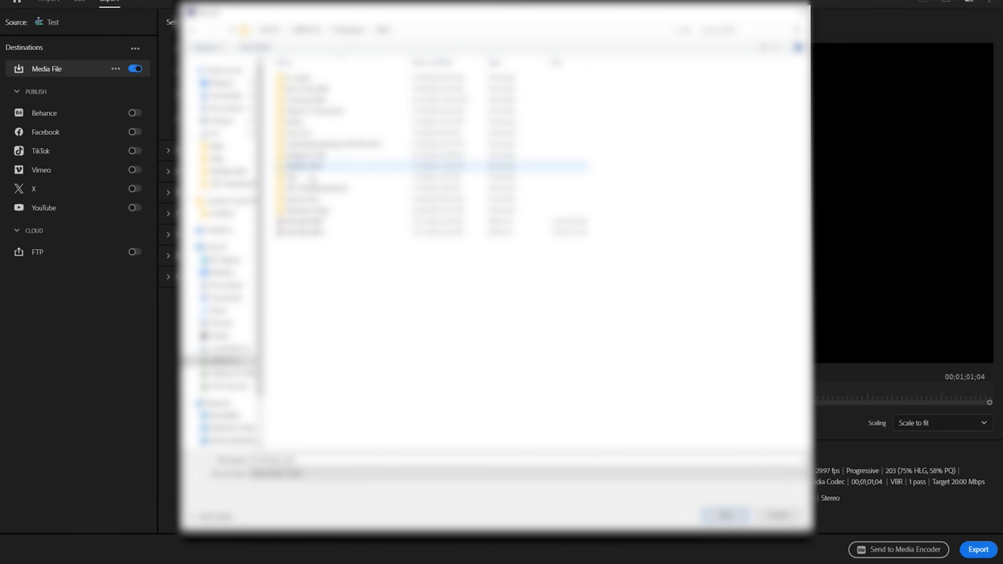
pyautogui.doubleClick(307, 106)
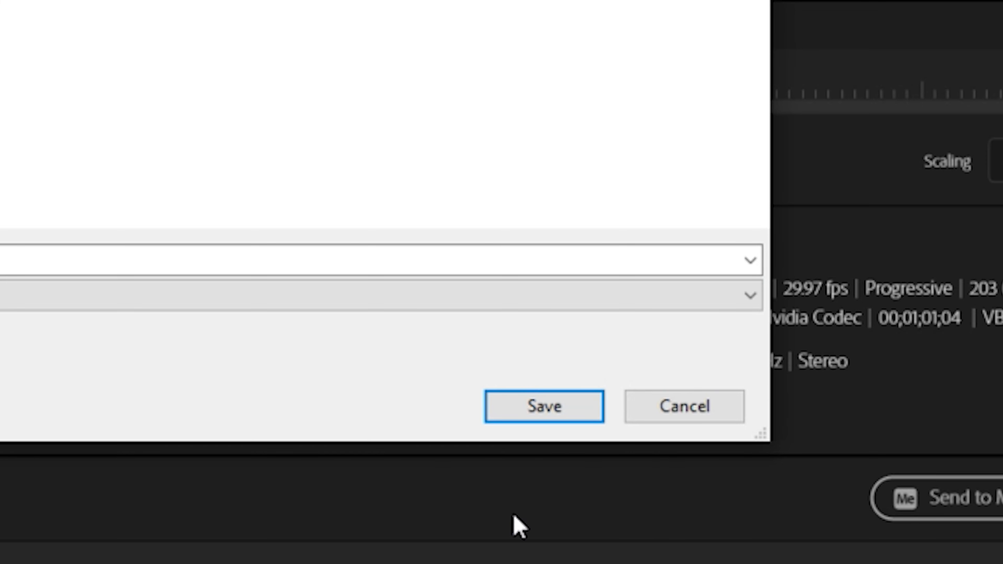
pyautogui.click(717, 518)
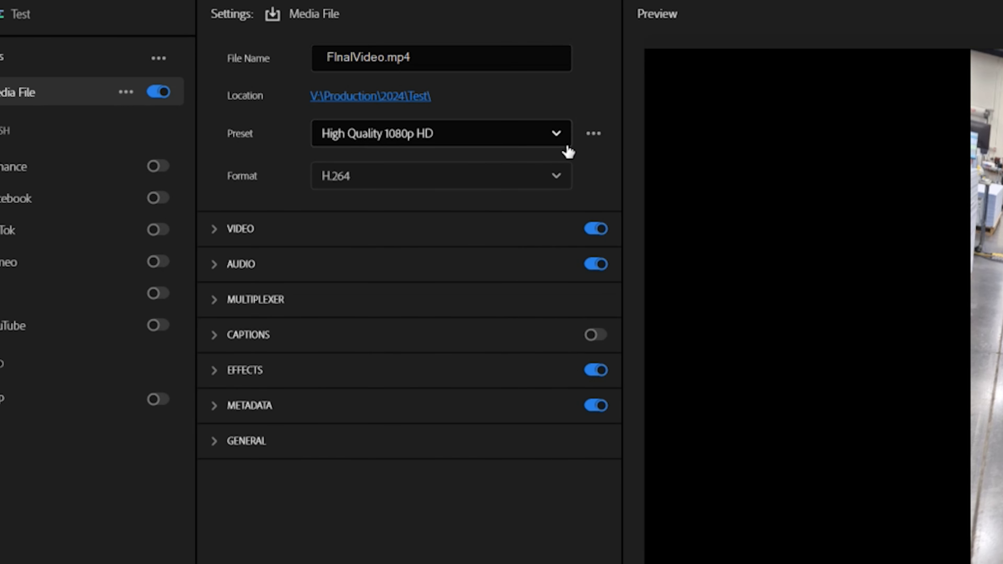
# Export the sequence with the Match Source - Adaptive High Bitrate preset and save the project.
pyautogui.click(557, 133)
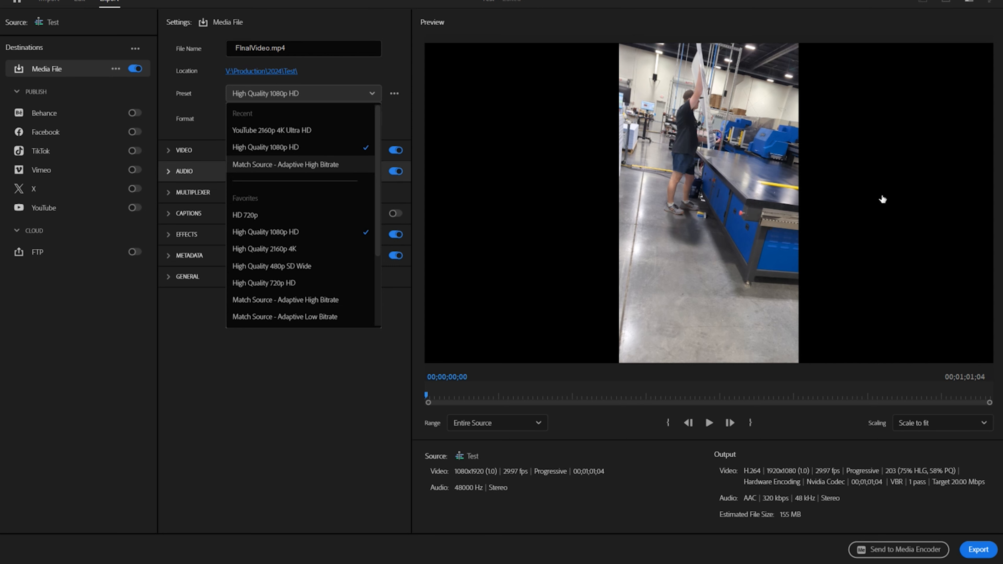
pyautogui.click(285, 164)
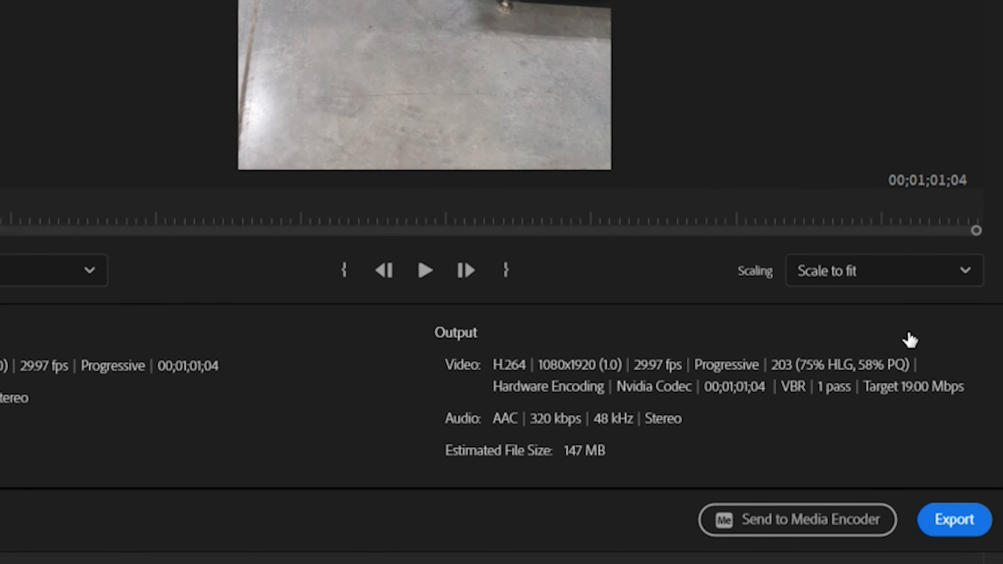
pyautogui.click(963, 528)
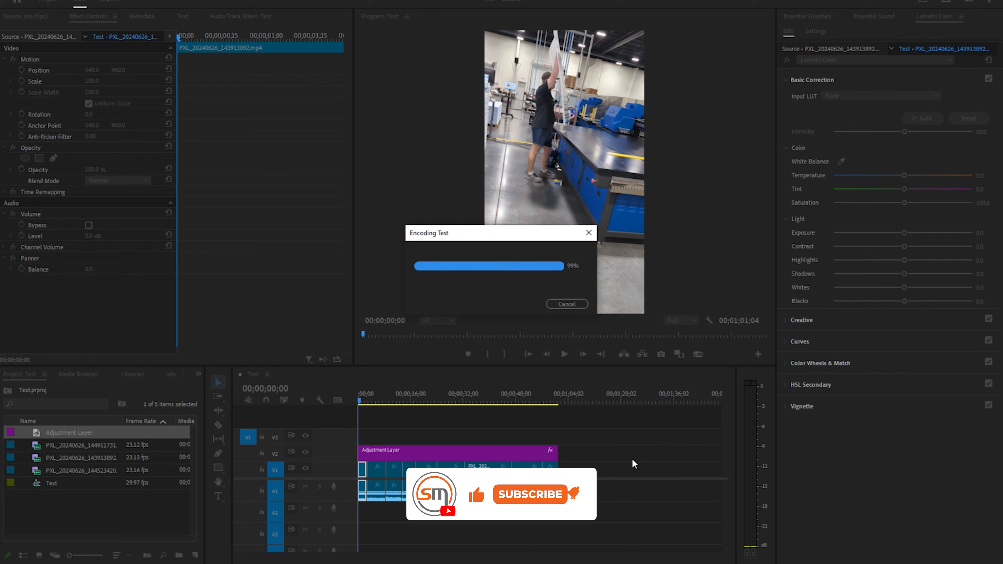
pyautogui.click(531, 434)
pyautogui.hotkey('ctrl', 's')
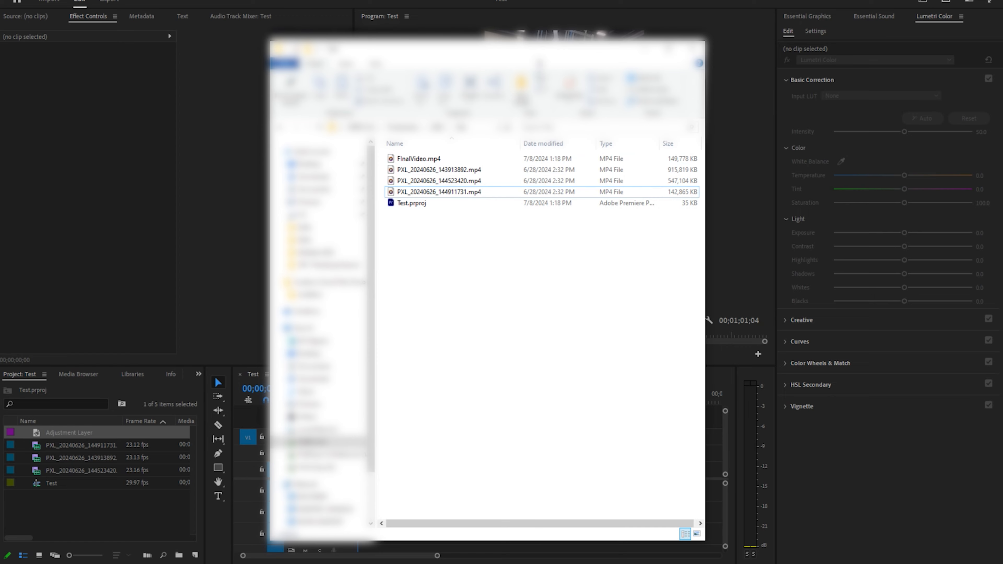
# Open the exported FInalVideo.mp4 from its folder in the media player and scrub through it.
pyautogui.doubleClick(419, 156)
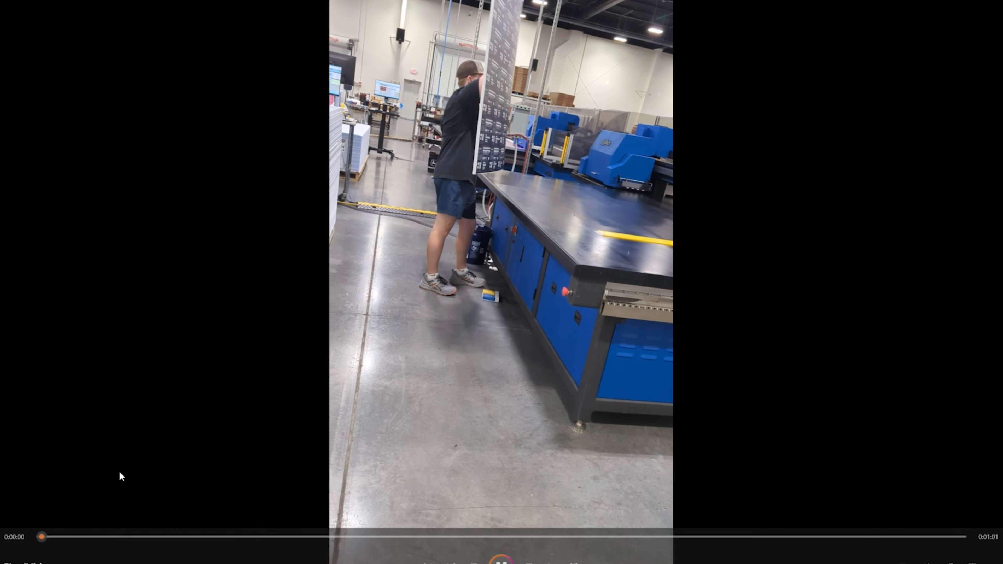
pyautogui.moveTo(45, 524); pyautogui.dragTo(898, 500)
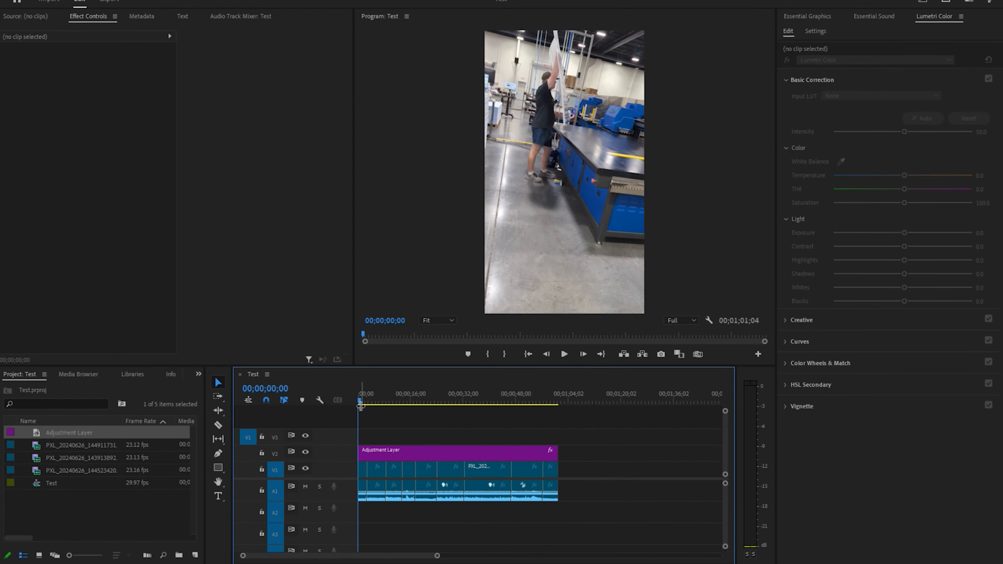
pyautogui.moveTo(362, 403)
pyautogui.mouseDown()
pyautogui.moveTo(545, 406)
pyautogui.moveTo(360, 403)
pyautogui.mouseUp()
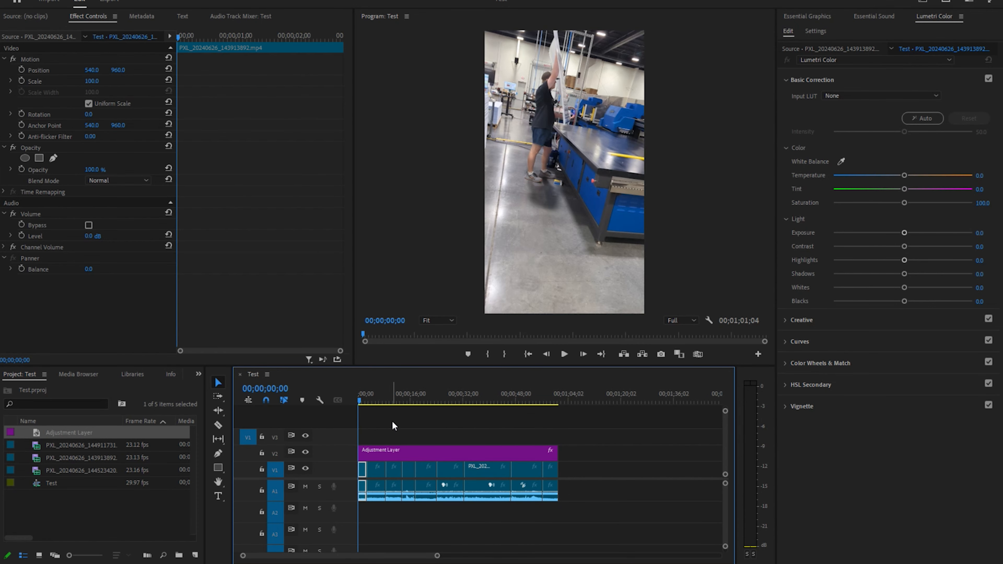
pyautogui.click(390, 418)
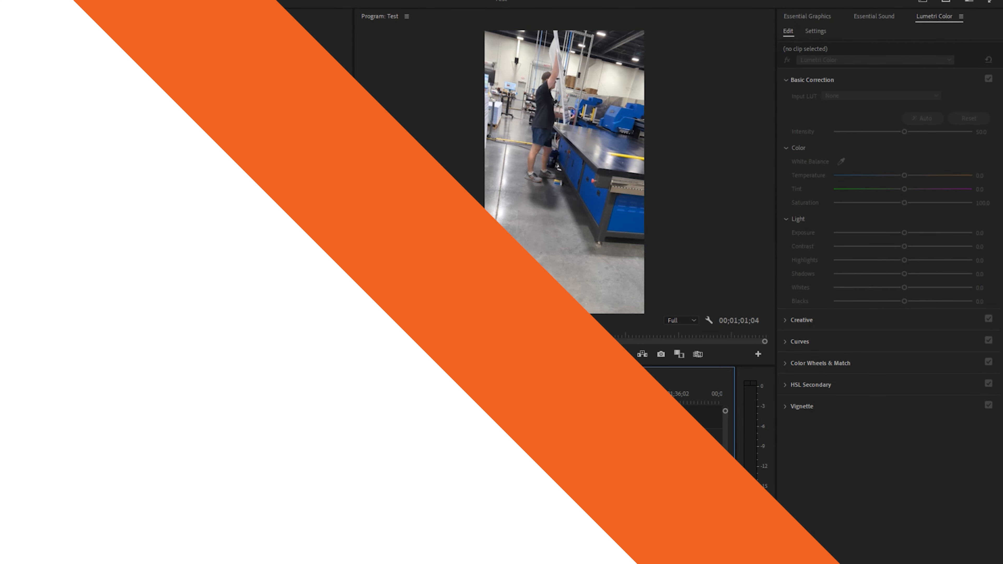